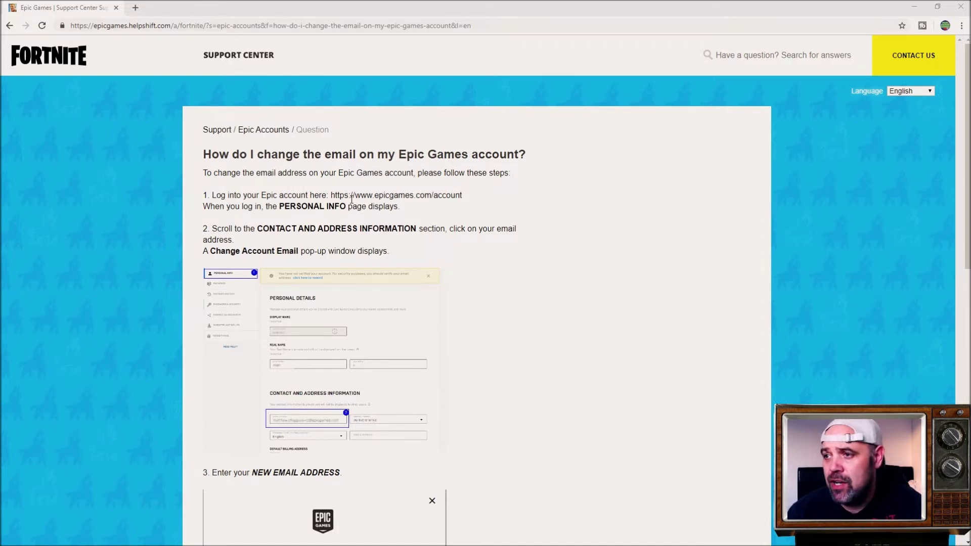
{"action": "left_click_drag", "start_coordinate": [327, 196], "coordinate": [478, 197]}
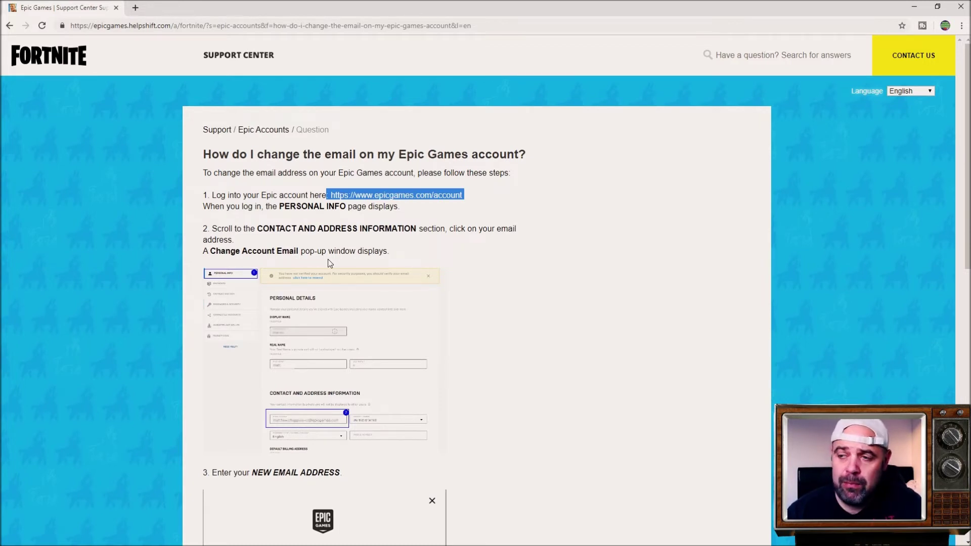
{"action": "scroll", "coordinate": [471, 240], "scroll_direction": "down", "scroll_amount": 2}
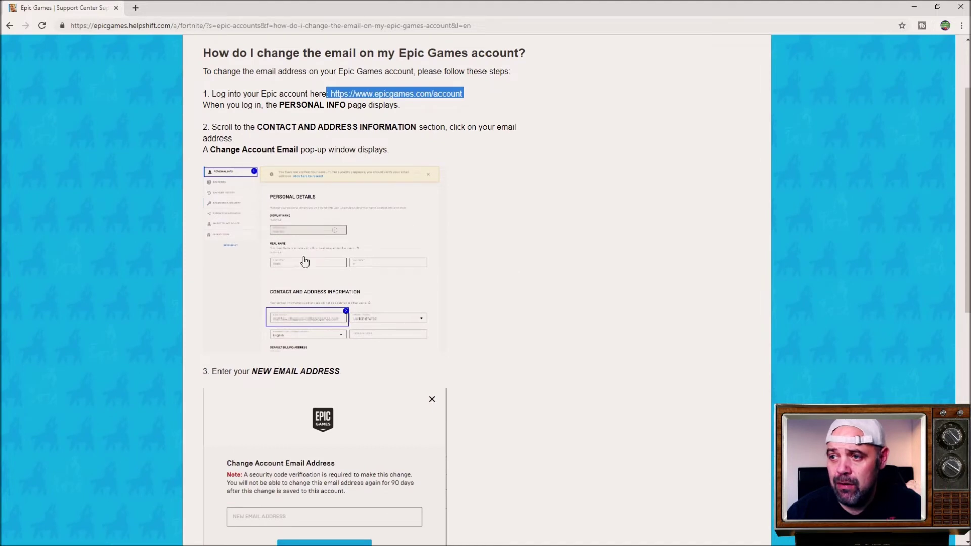
{"action": "scroll", "coordinate": [562, 250], "scroll_direction": "down", "scroll_amount": 4}
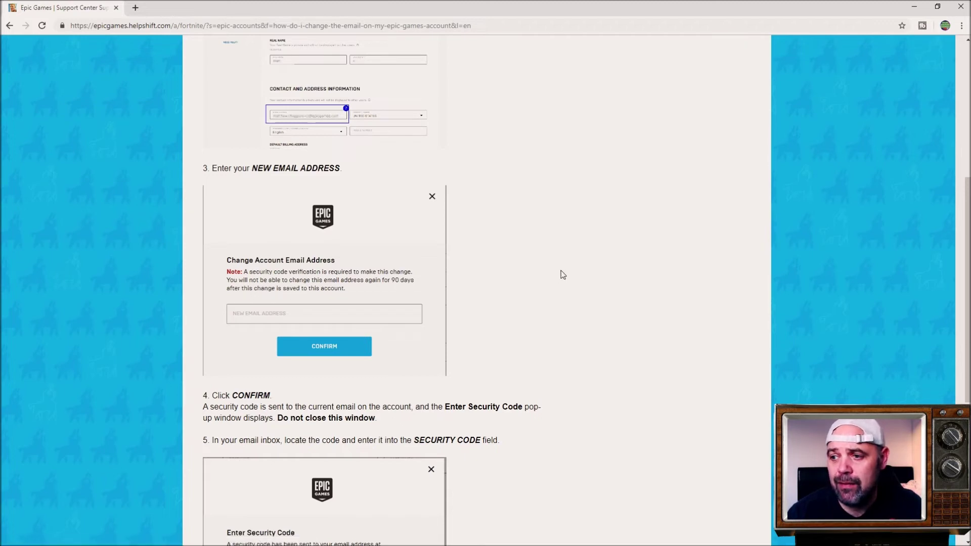
{"action": "scroll", "coordinate": [230, 254], "scroll_direction": "down", "scroll_amount": 2}
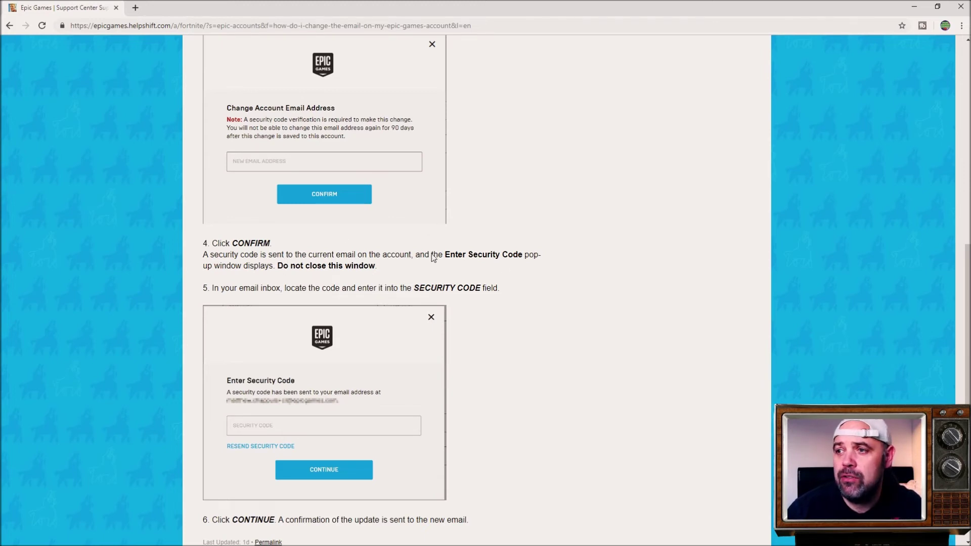
{"action": "scroll", "coordinate": [383, 362], "scroll_direction": "down", "scroll_amount": 3}
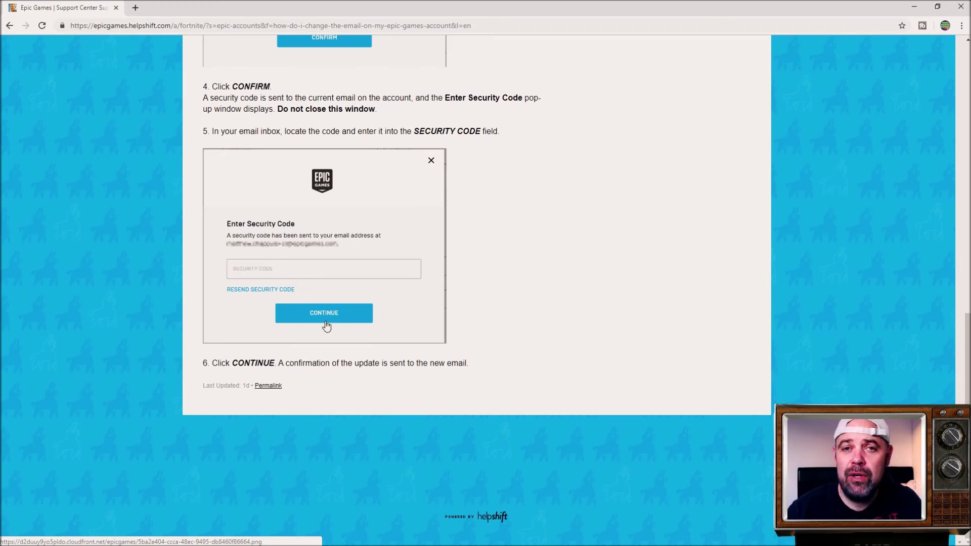
{"action": "scroll", "coordinate": [494, 276], "scroll_direction": "up", "scroll_amount": 4}
{"action": "scroll", "coordinate": [495, 276], "scroll_direction": "up", "scroll_amount": 3}
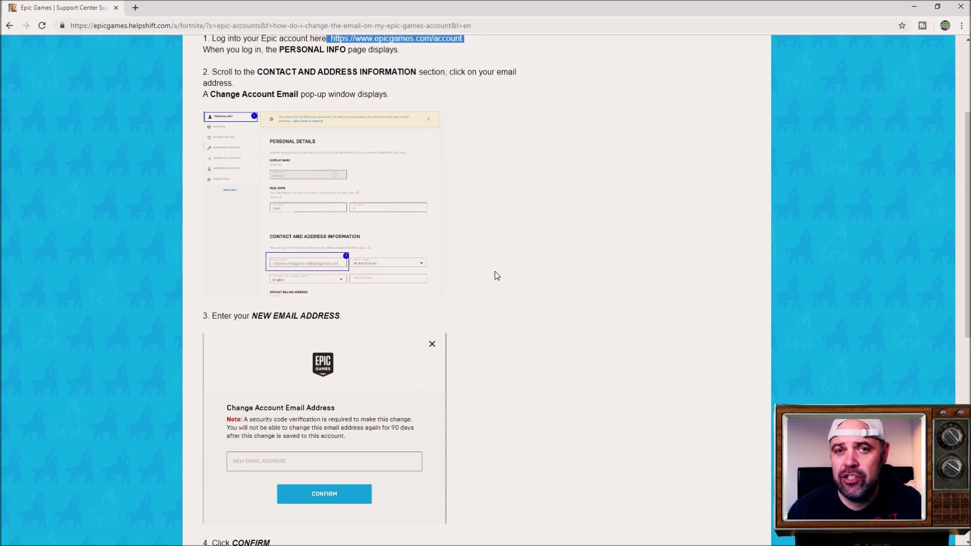
{"action": "scroll", "coordinate": [495, 275], "scroll_direction": "down", "scroll_amount": 1}
{"action": "scroll", "coordinate": [494, 276], "scroll_direction": "down", "scroll_amount": 5}
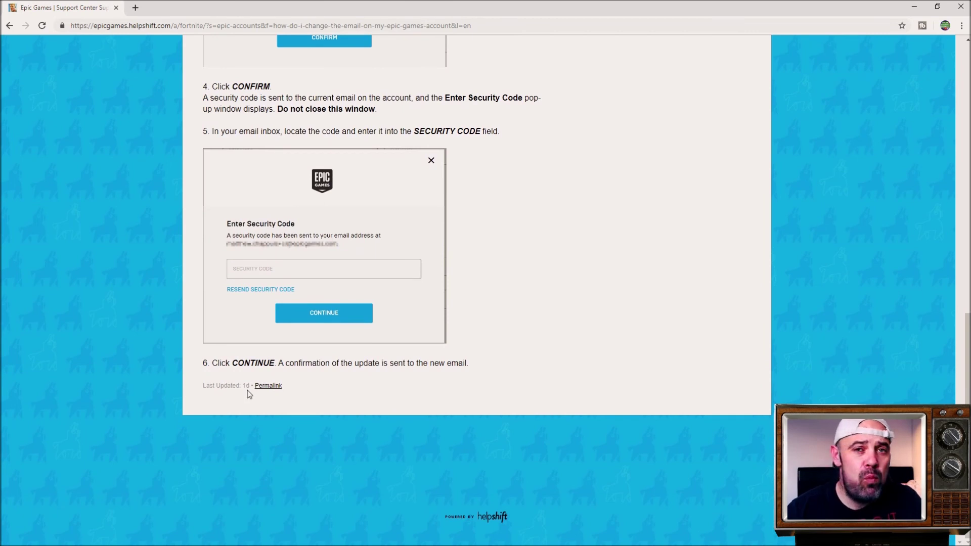
{"action": "scroll", "coordinate": [246, 393], "scroll_direction": "up", "scroll_amount": 4}
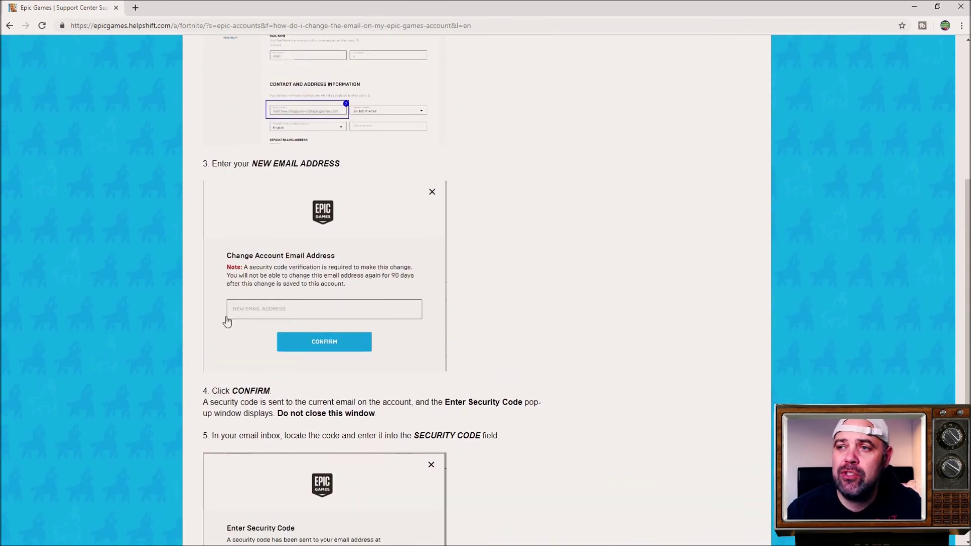
{"action": "scroll", "coordinate": [400, 321], "scroll_direction": "up", "scroll_amount": 4}
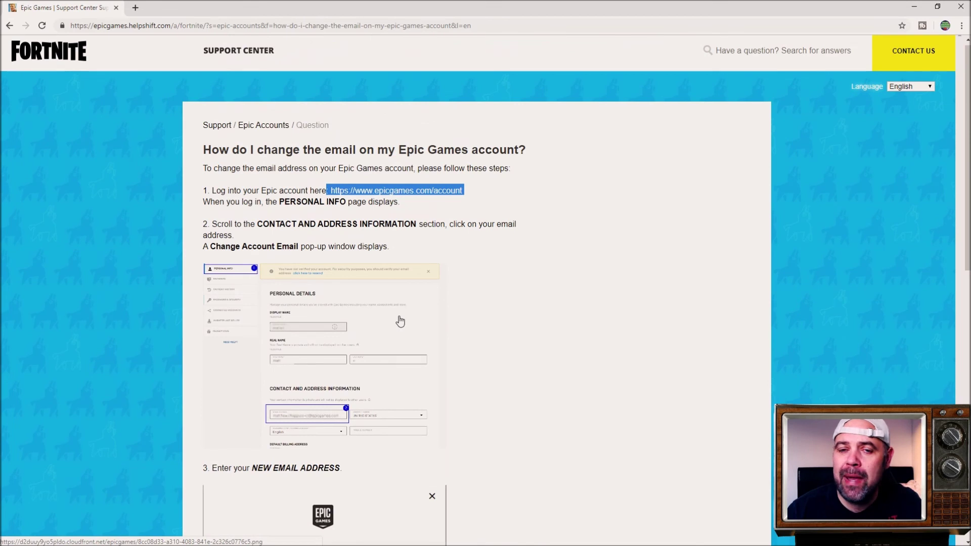